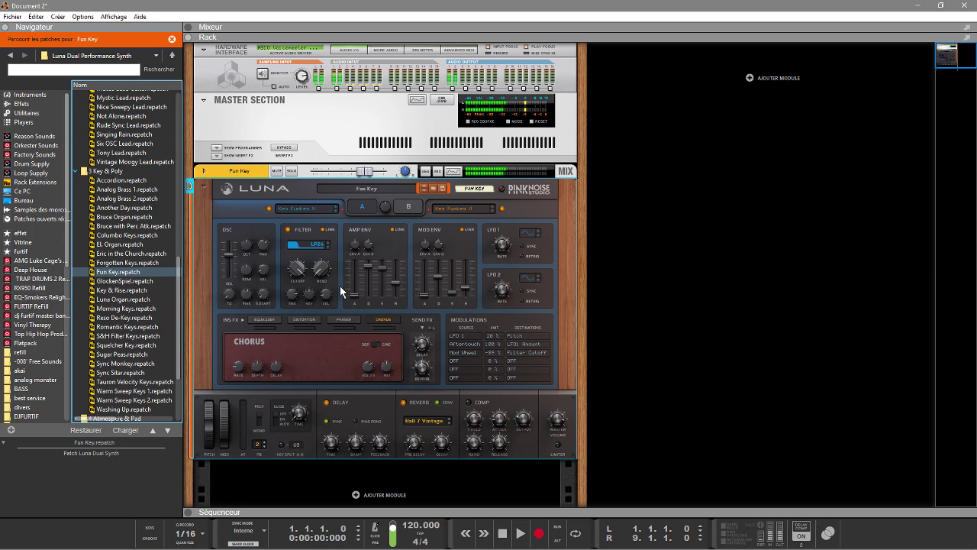
Step: Load the GlockenSpiel patch and the Luna Organ patch one after the other into the Luna synth to audition them
left_click_drag(135, 280, 330, 271)
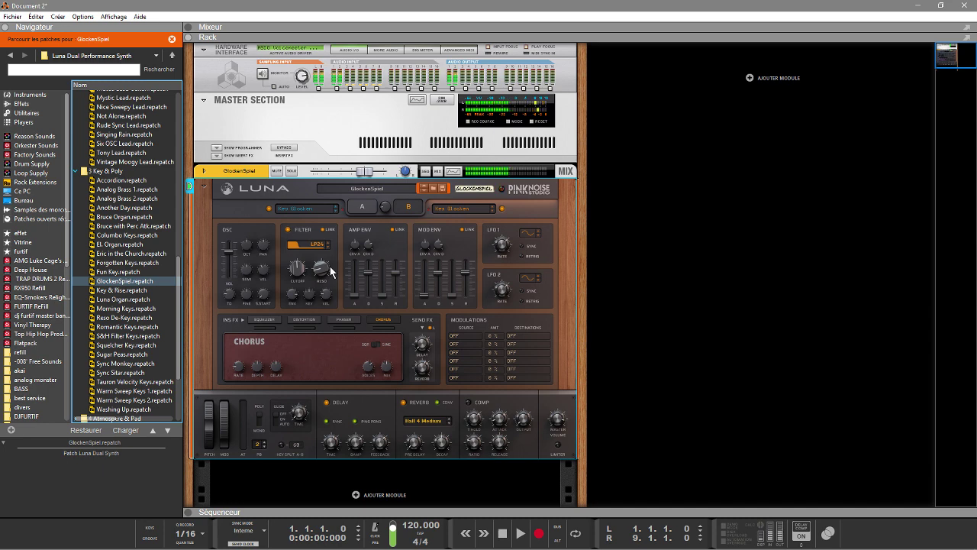
left_click_drag(122, 299, 268, 306)
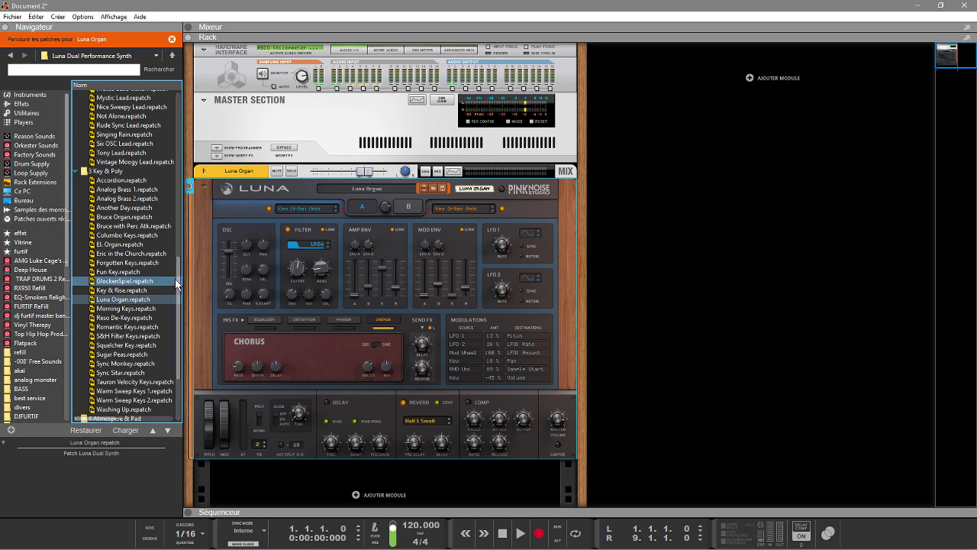
scroll(176, 279, "down", 4)
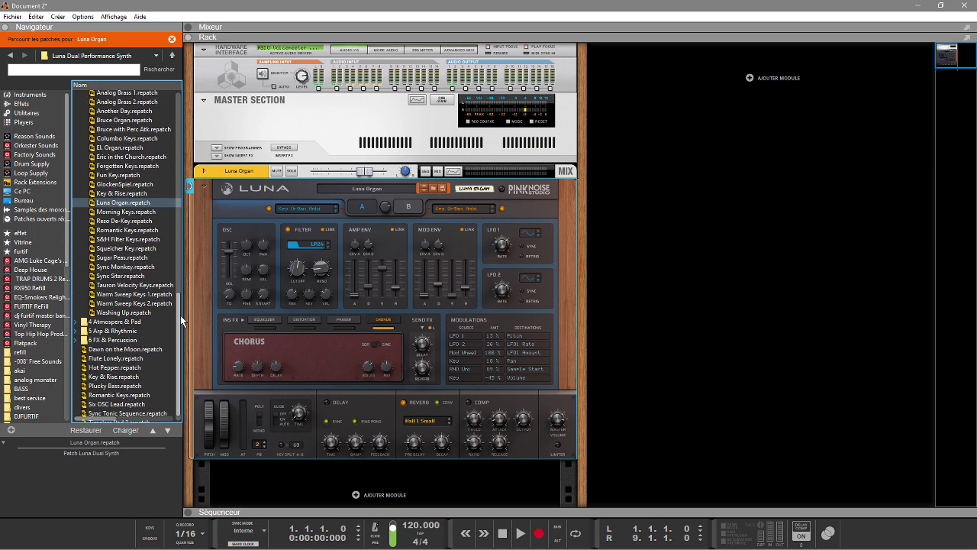
Step: Open the recent song lofi69.reason and close Document 2 without saving it
left_click(6, 19)
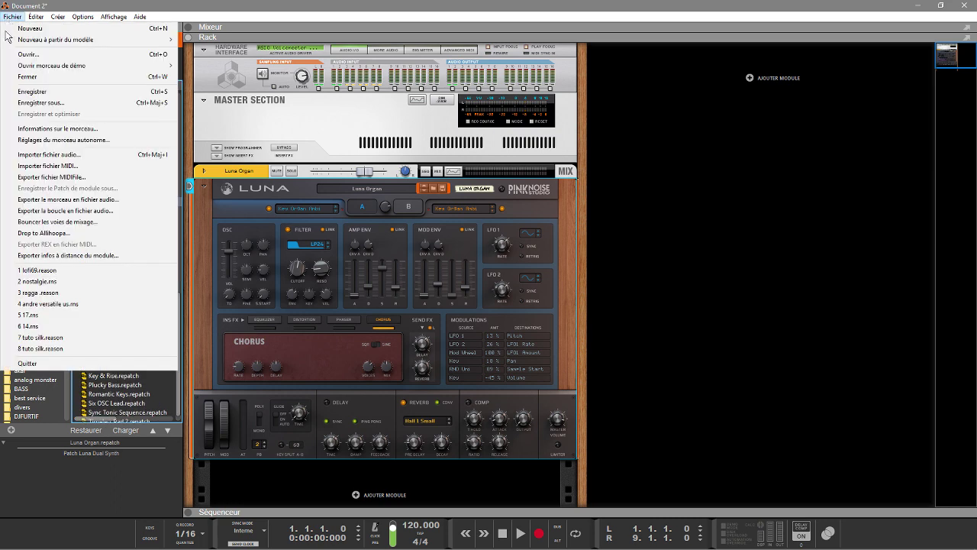
left_click(43, 271)
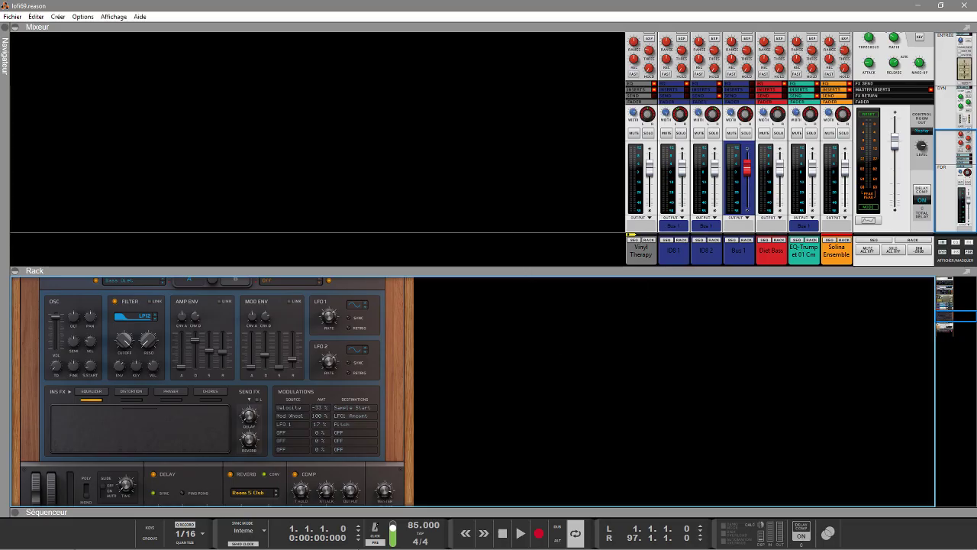
mouse_move(65, 544)
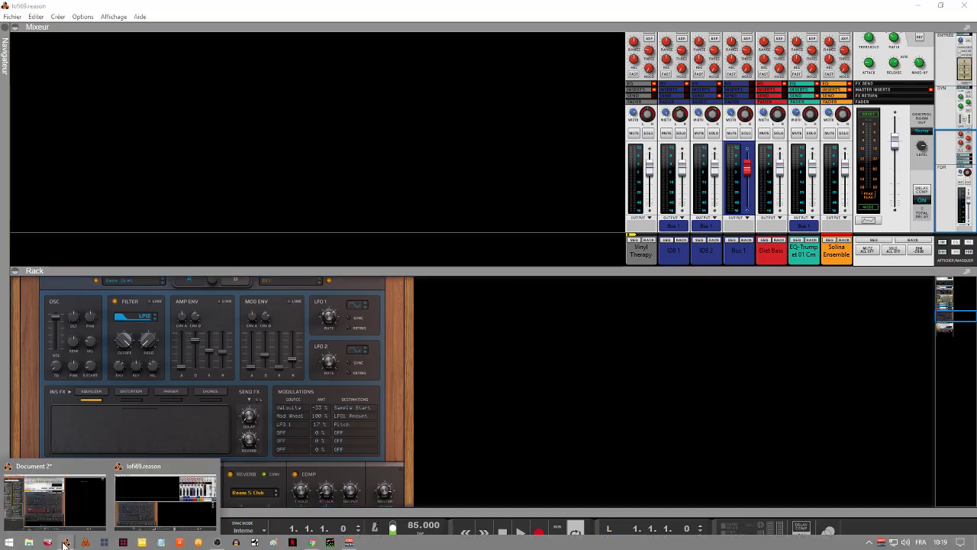
left_click(58, 469)
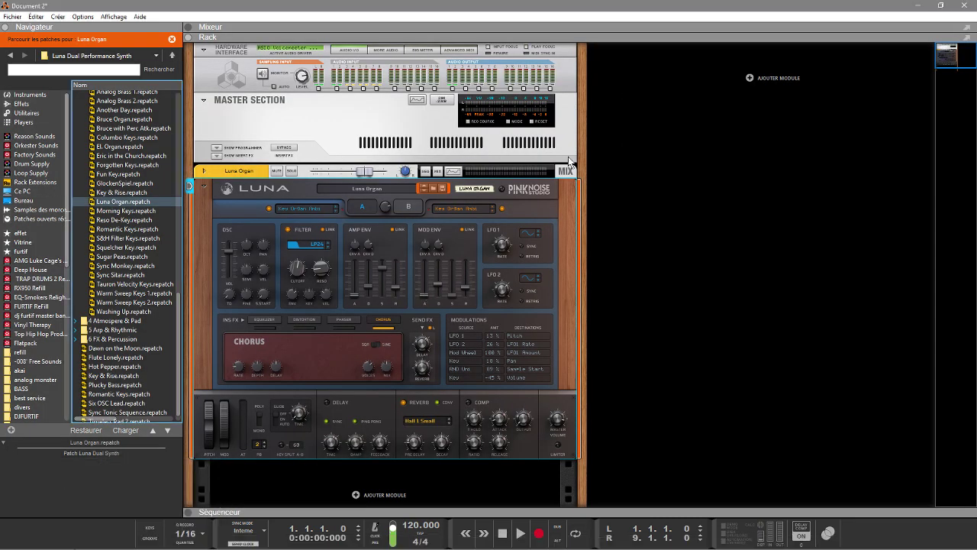
left_click(964, 6)
left_click(488, 292)
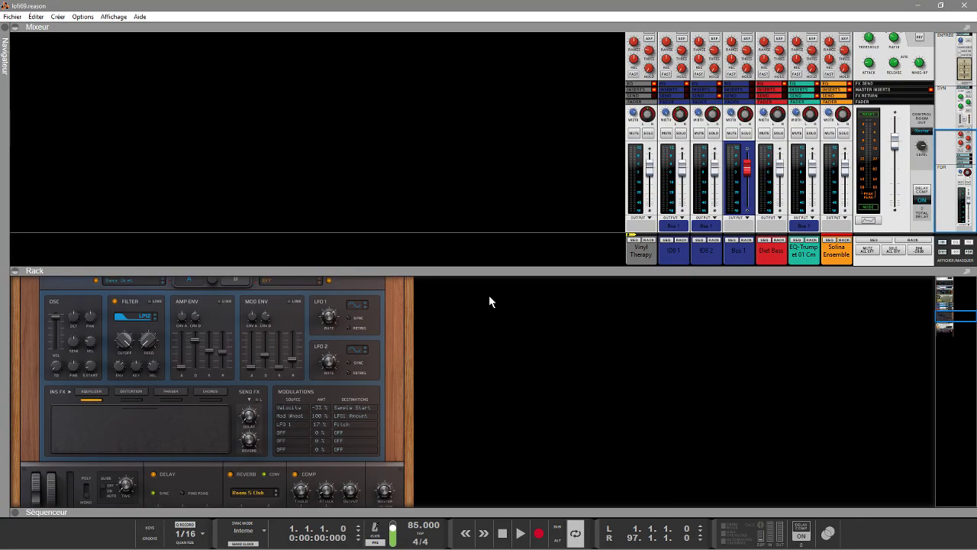
Step: Hide the mixer, bring the Vinyl Therapy drum devices into view, and play the song with the drum channel soloed
left_click(14, 27)
left_click_drag(962, 80, 952, 36)
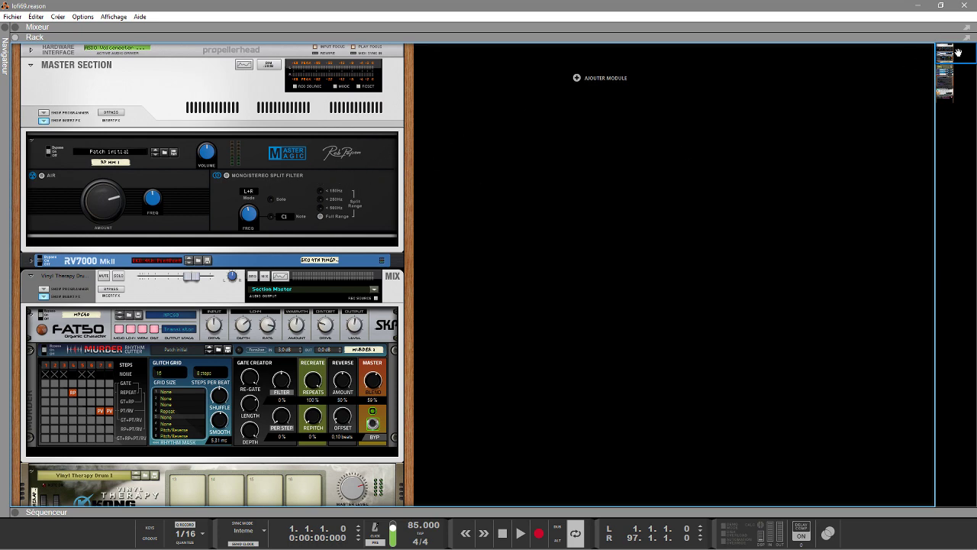
left_click_drag(957, 52, 955, 59)
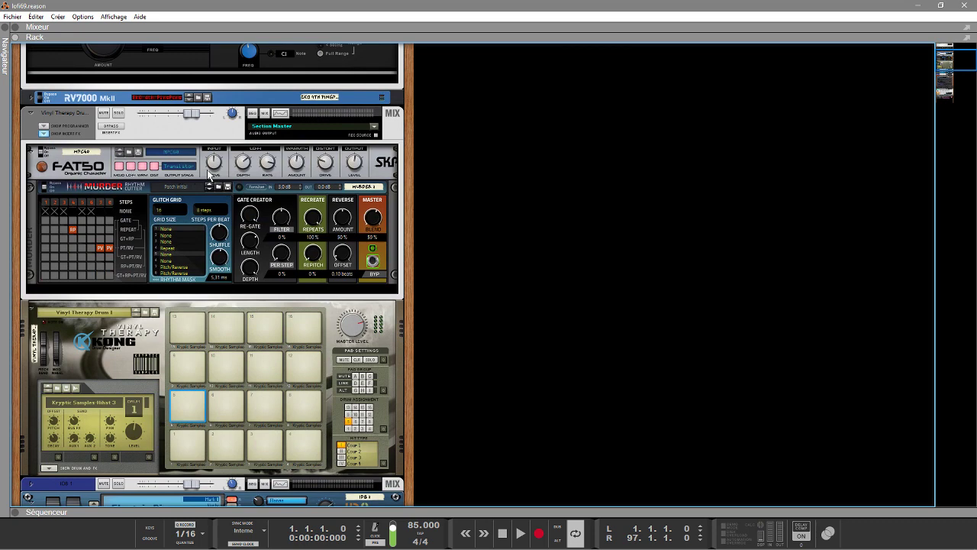
left_click(119, 113)
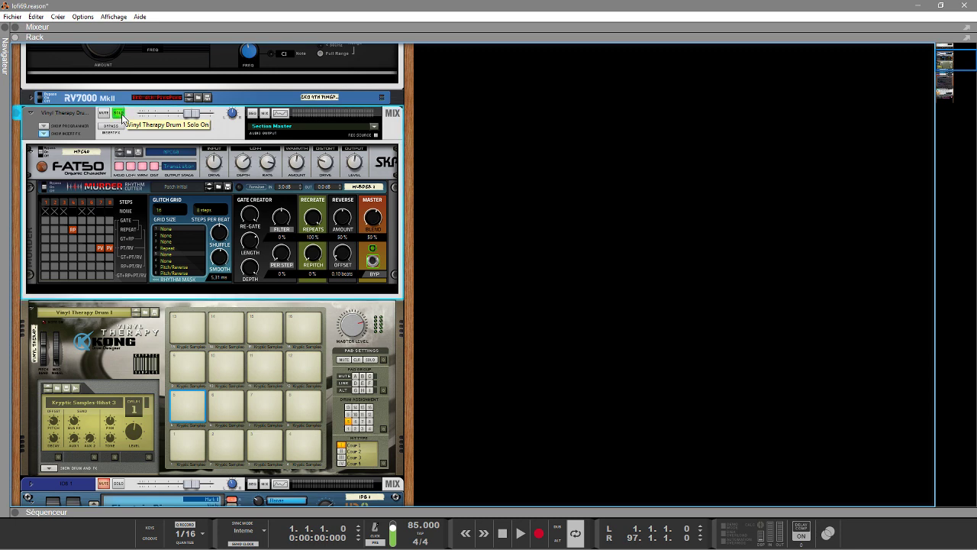
key("space")
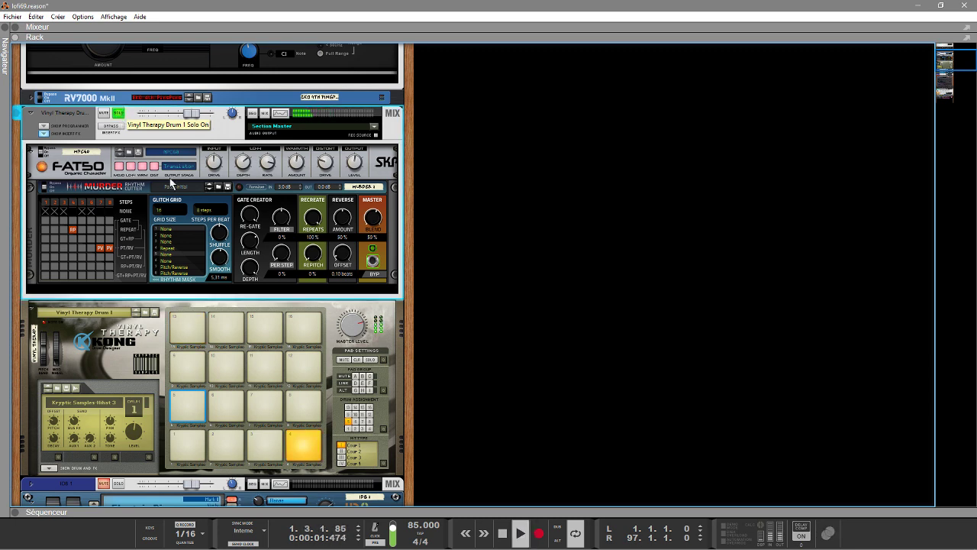
Step: Move the playback position to bar 9 in the sequencer and return to the full-height rack
left_click(16, 516)
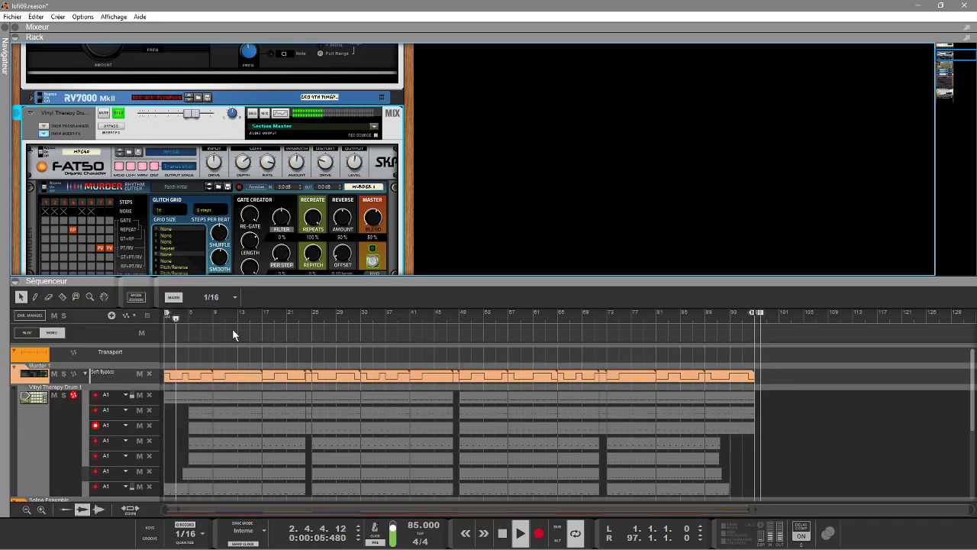
left_click(213, 316)
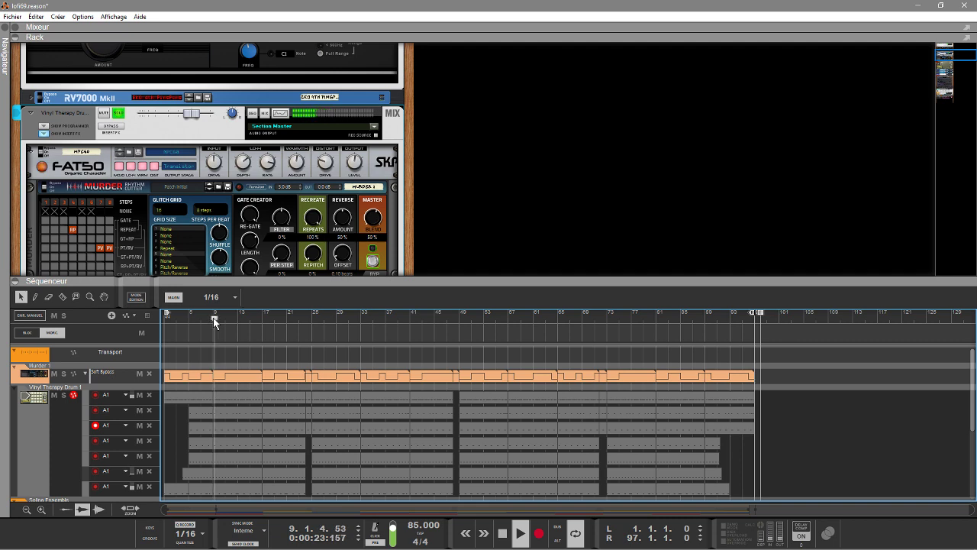
left_click(15, 284)
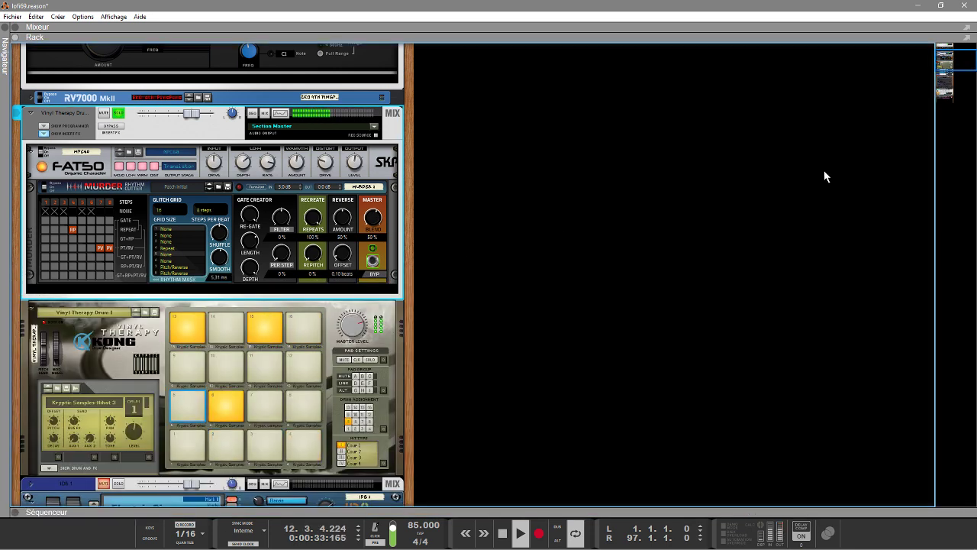
Step: Add the ID8 1 and ID8 2 electric piano channels to the solo
left_click_drag(967, 59, 956, 74)
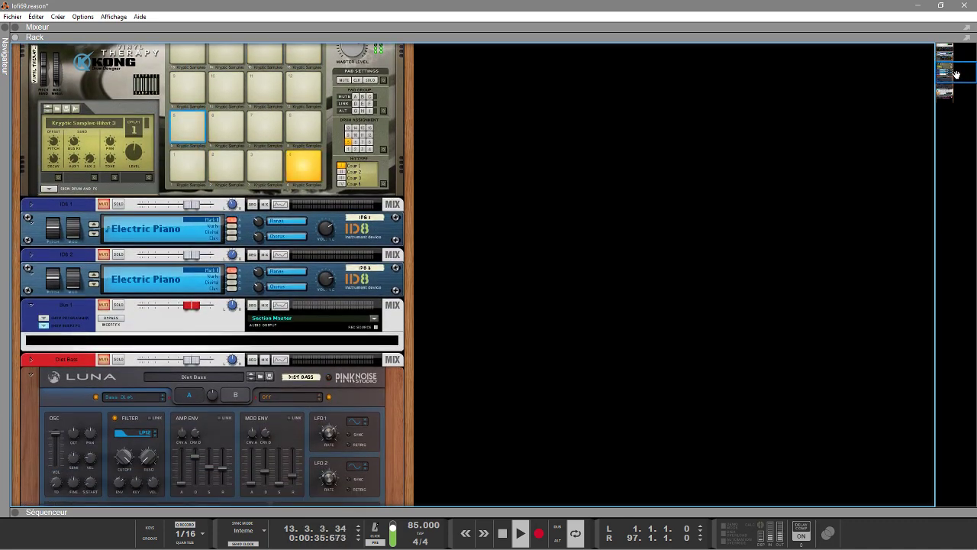
left_click(119, 204)
left_click(119, 253)
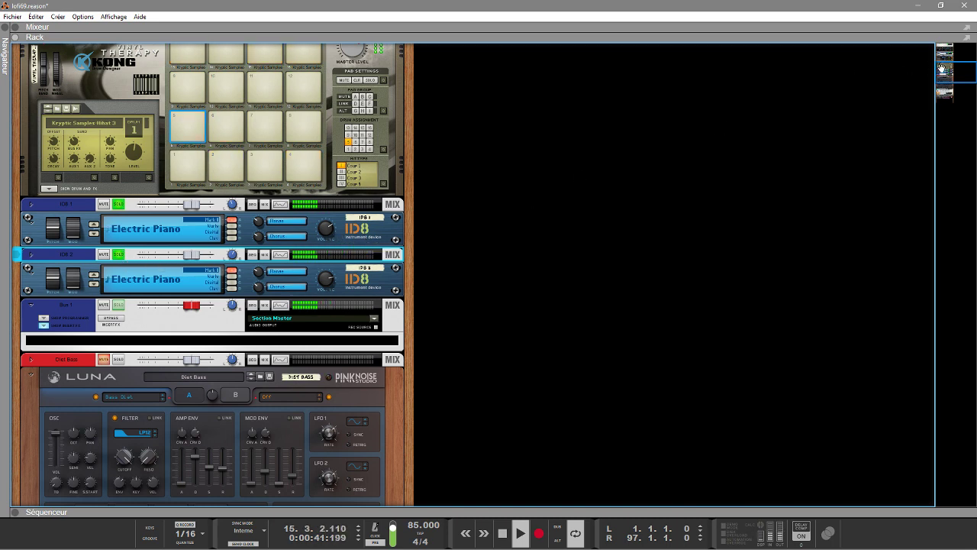
Step: Add the Bus 1 channel and the Dist Bass channel to the solo
left_click_drag(952, 71, 954, 77)
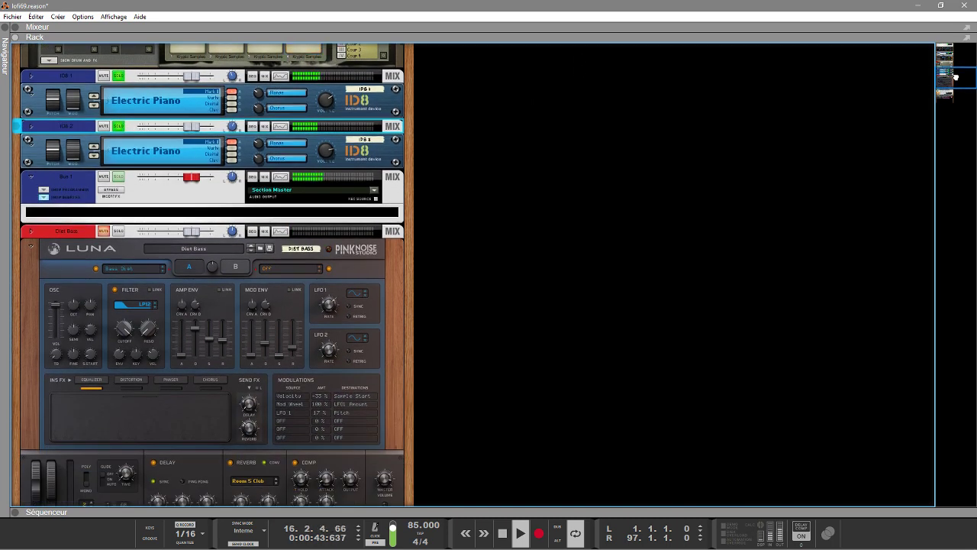
left_click(118, 177)
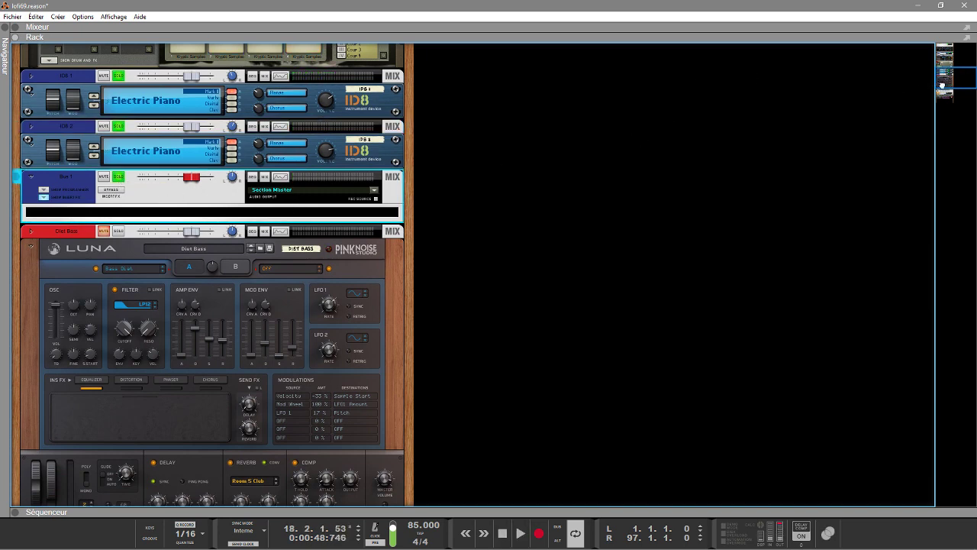
mouse_move(946, 79)
left_mouse_down()
mouse_move(944, 92)
mouse_move(943, 84)
left_mouse_up()
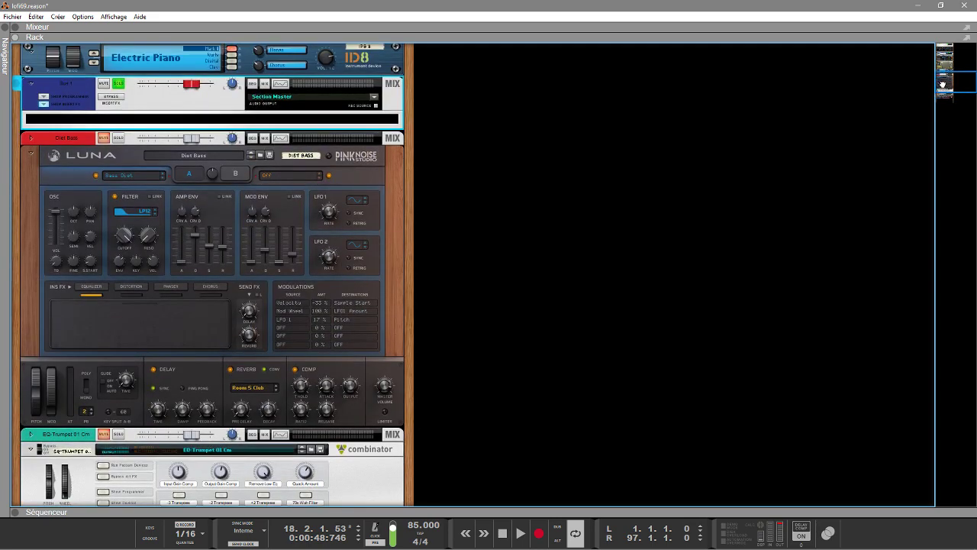
left_click(119, 139)
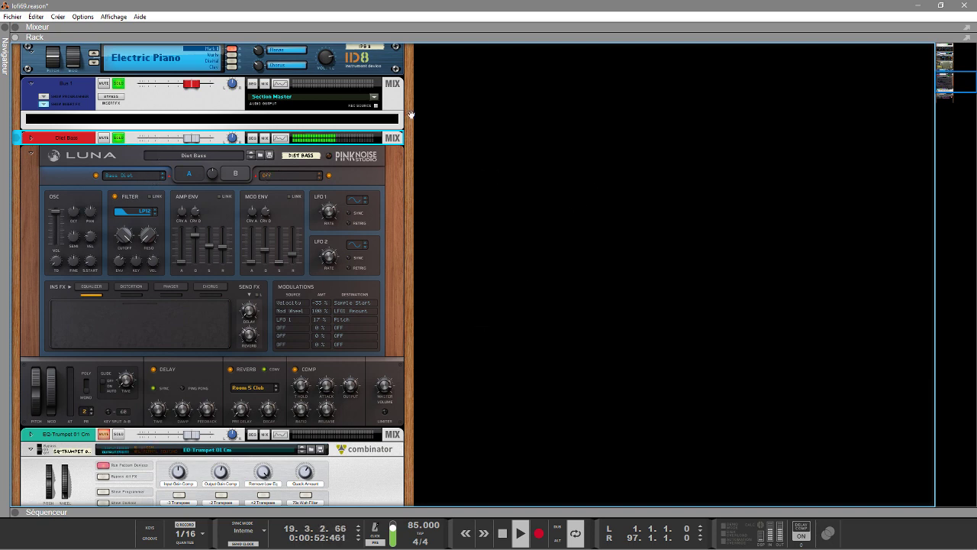
Step: Turn off all channel solos from the mixer's master section and hide the mixer again
left_click(14, 26)
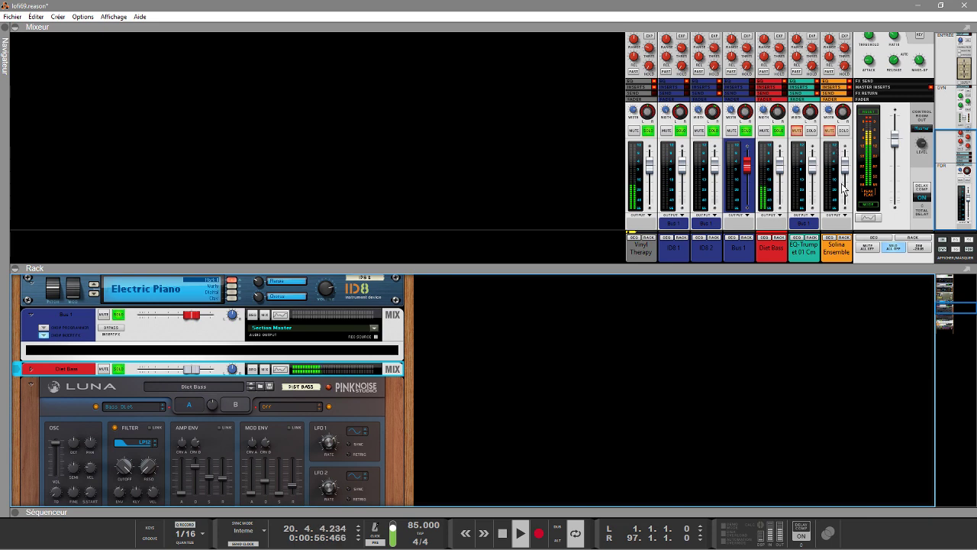
left_click(893, 249)
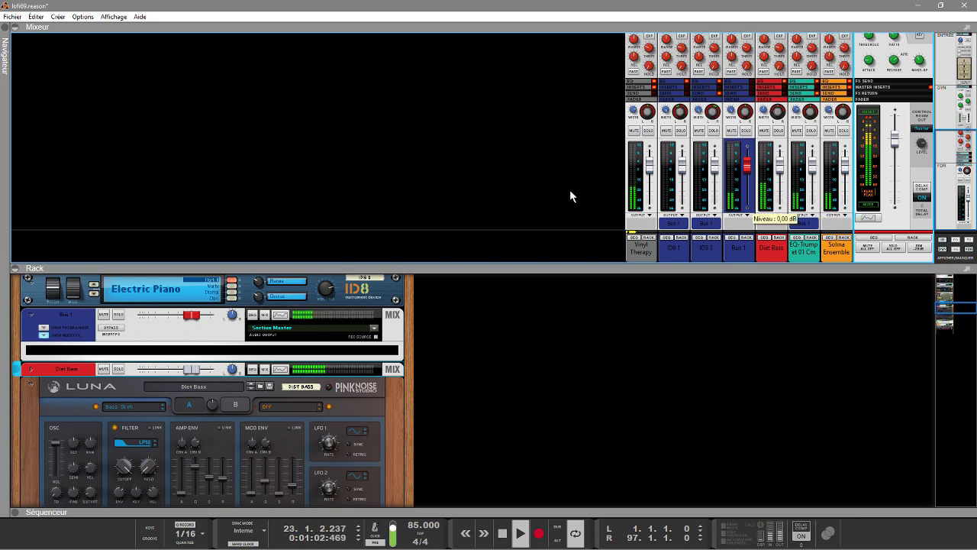
left_click(16, 27)
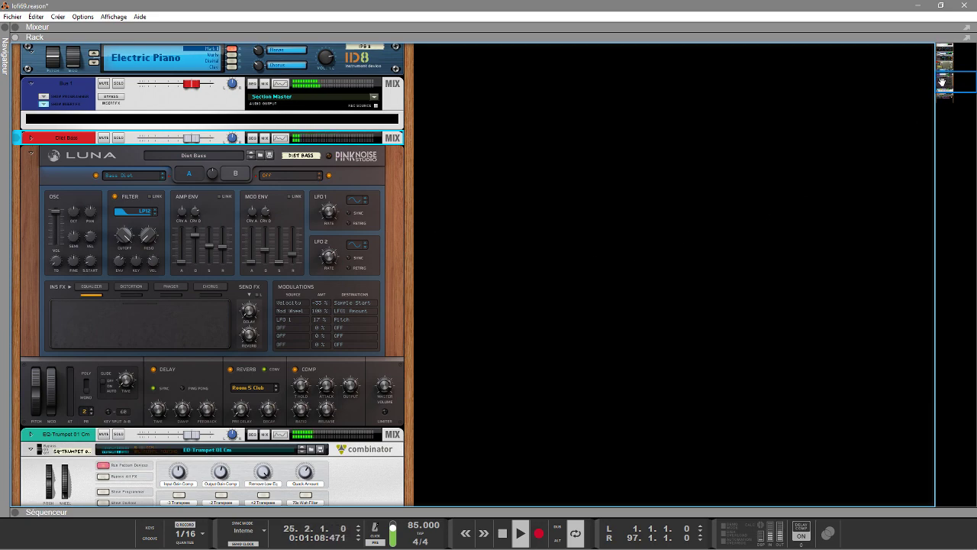
Step: Restart playback from the beginning of the song with the sequencer shown below the rack
left_click_drag(942, 80, 939, 67)
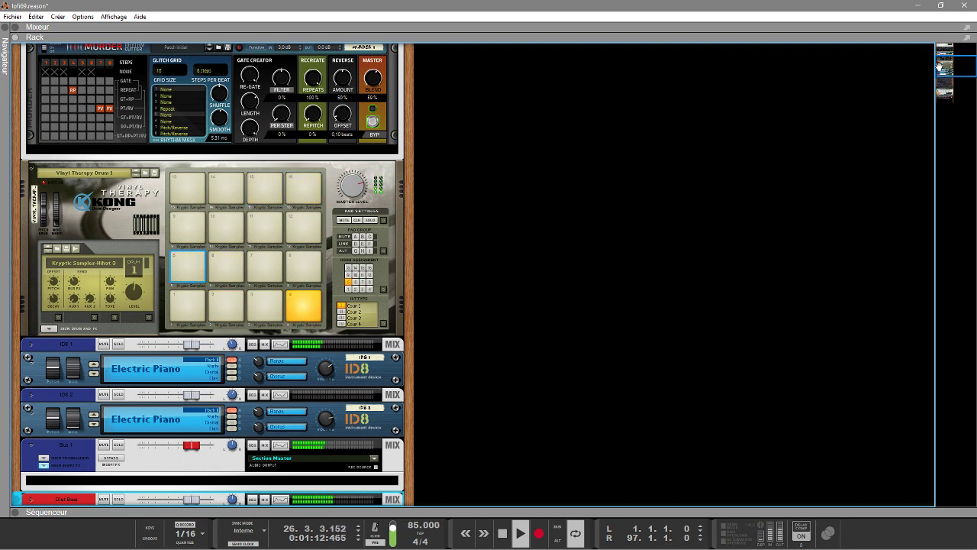
left_click_drag(939, 67, 942, 64)
key("space")
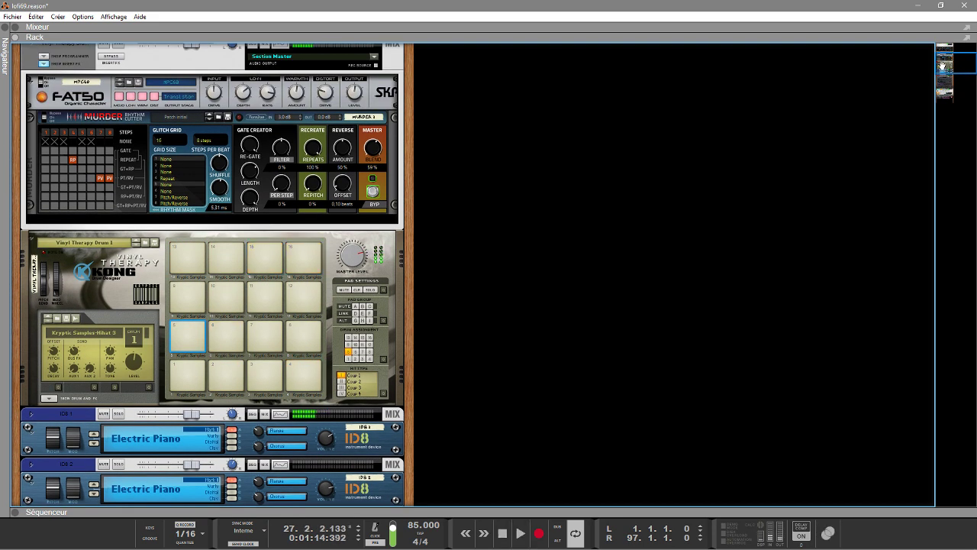
key("KP_0")
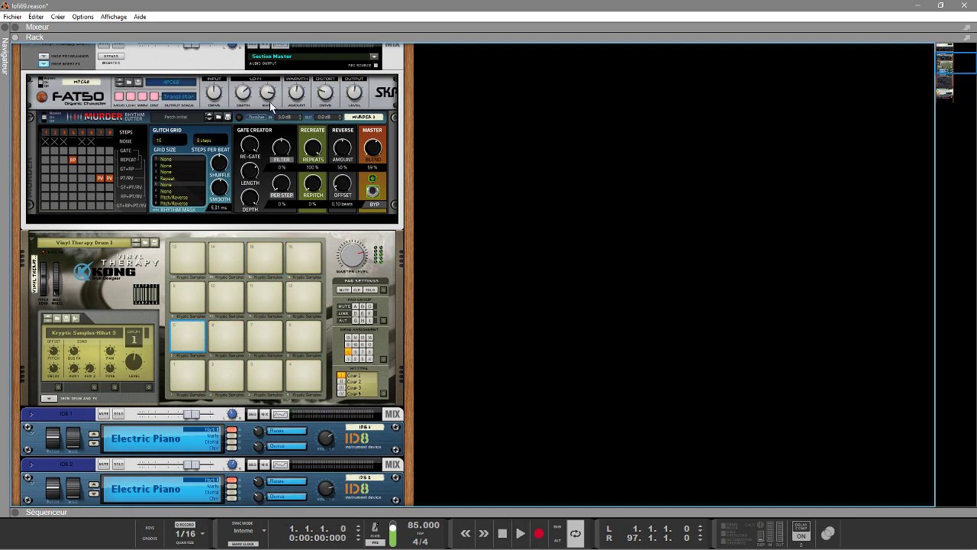
left_click(19, 513)
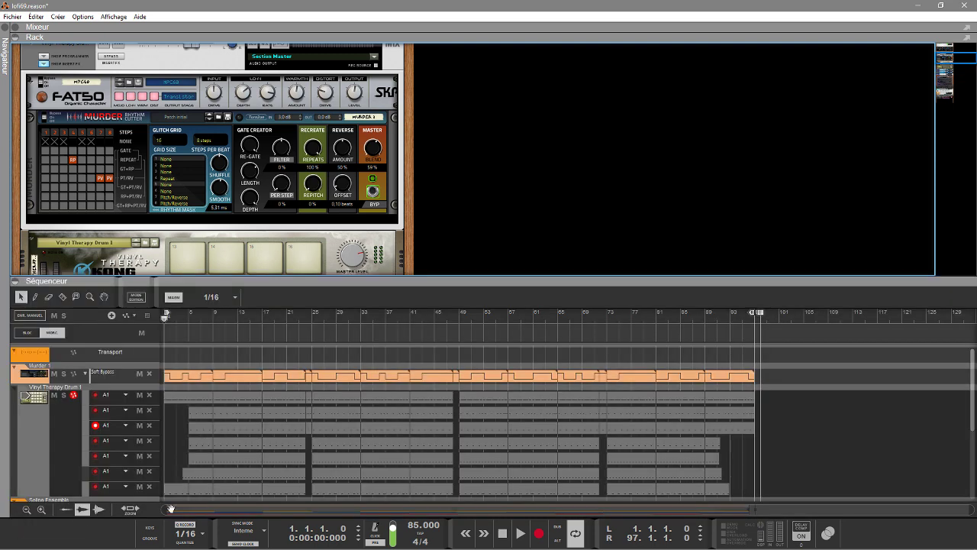
key("space")
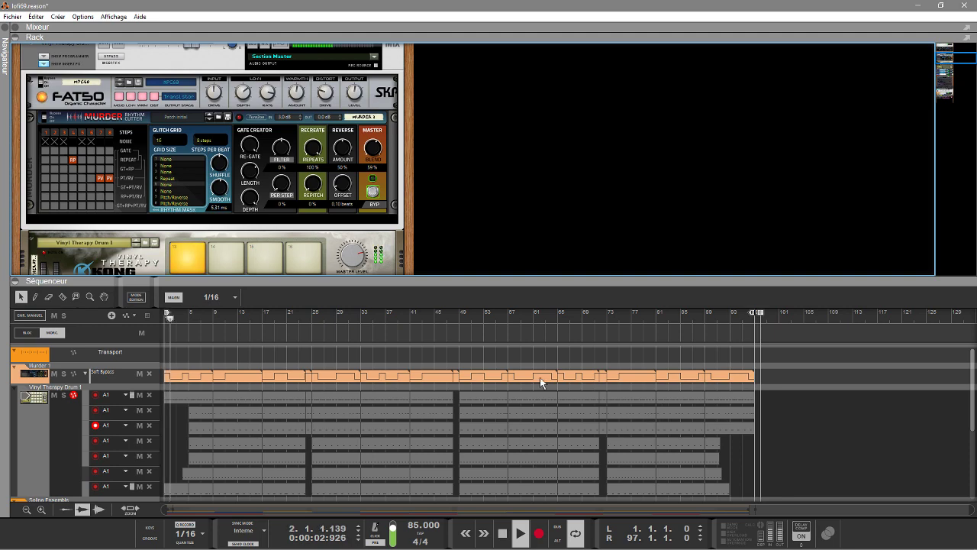
Step: Enlarge the rack area above the sequencer and show the Equalizer insert effect of the Dist Bass Luna synth
left_click(953, 65)
left_click_drag(953, 65, 961, 82)
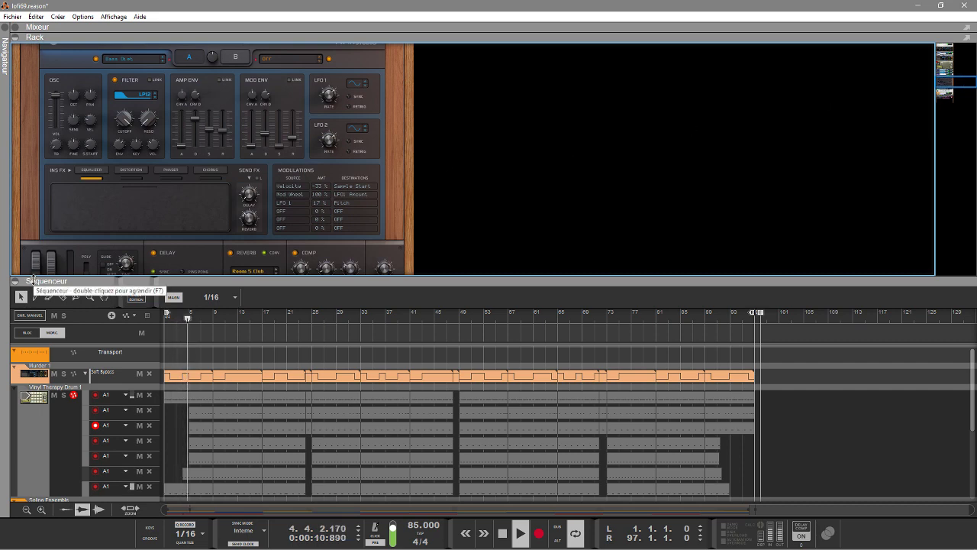
left_click_drag(32, 280, 32, 338)
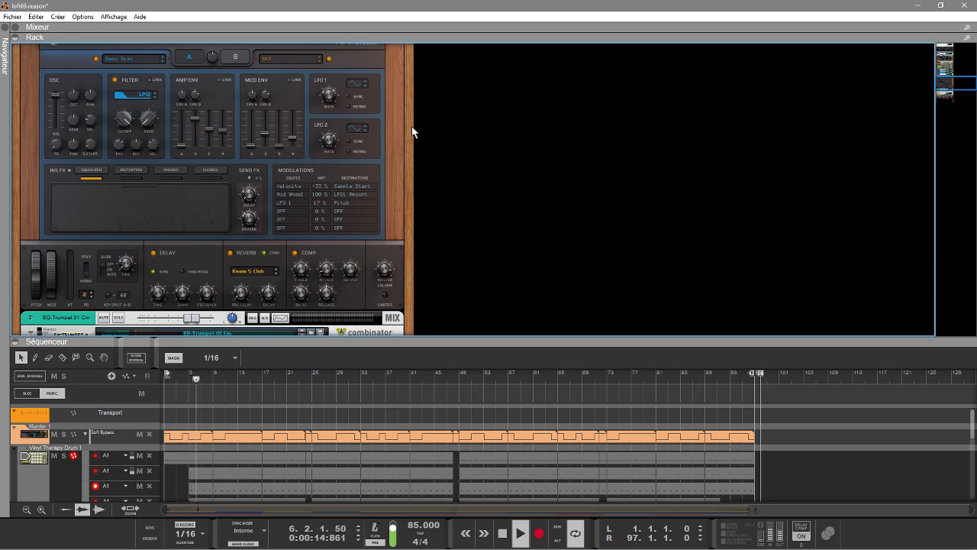
left_click(106, 171)
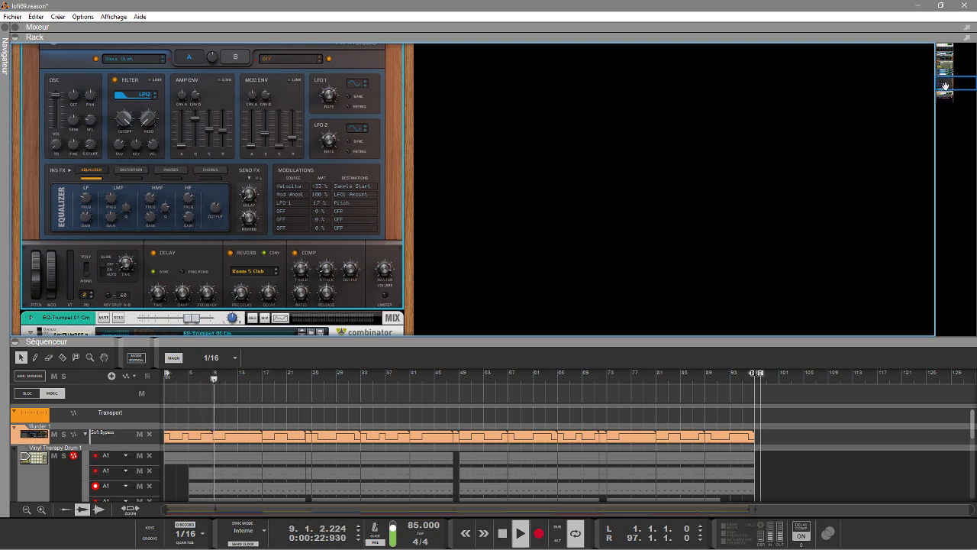
Step: Review the ID8 electric pianos and the Dist Bass Luna synth in the rack, and stop playback
mouse_move(956, 85)
left_mouse_down()
mouse_move(955, 67)
mouse_move(958, 78)
left_mouse_up()
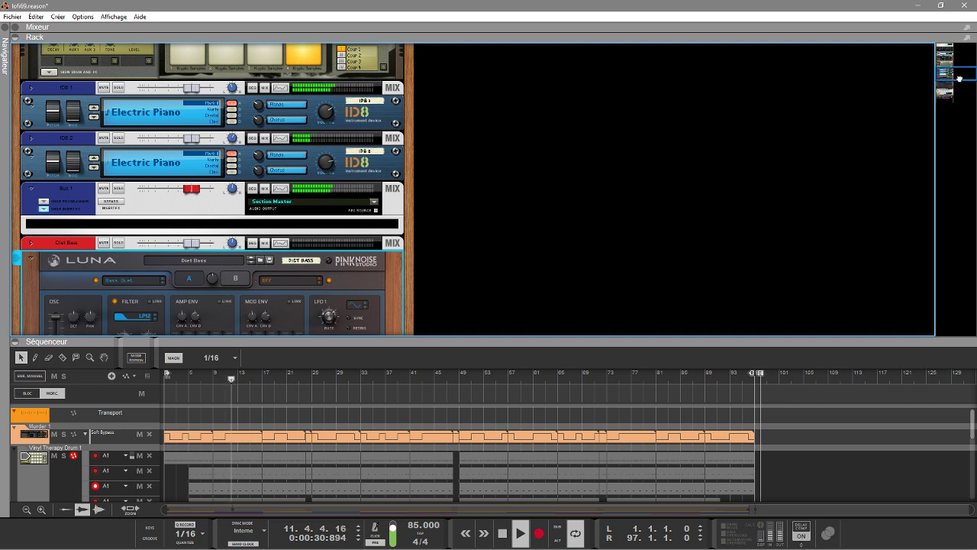
left_click_drag(959, 79, 967, 90)
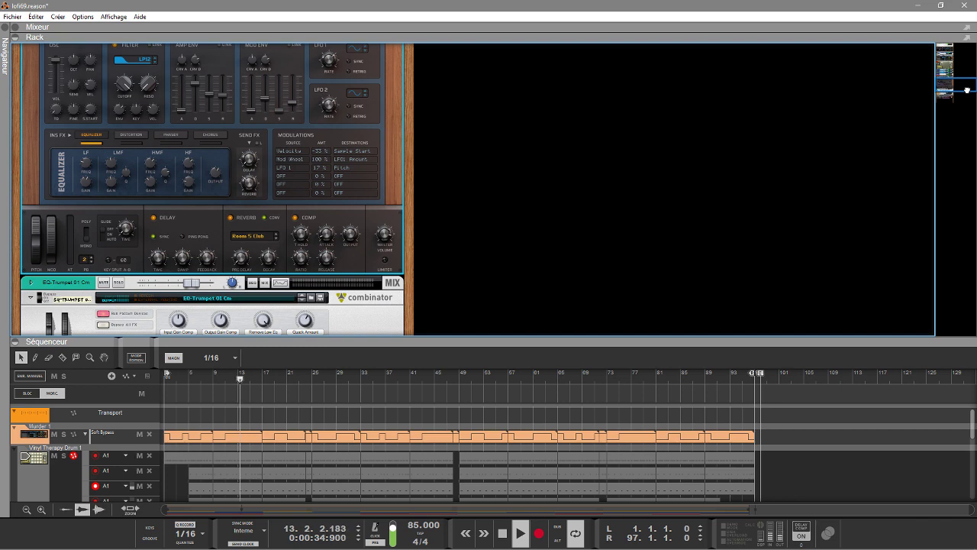
key("space")
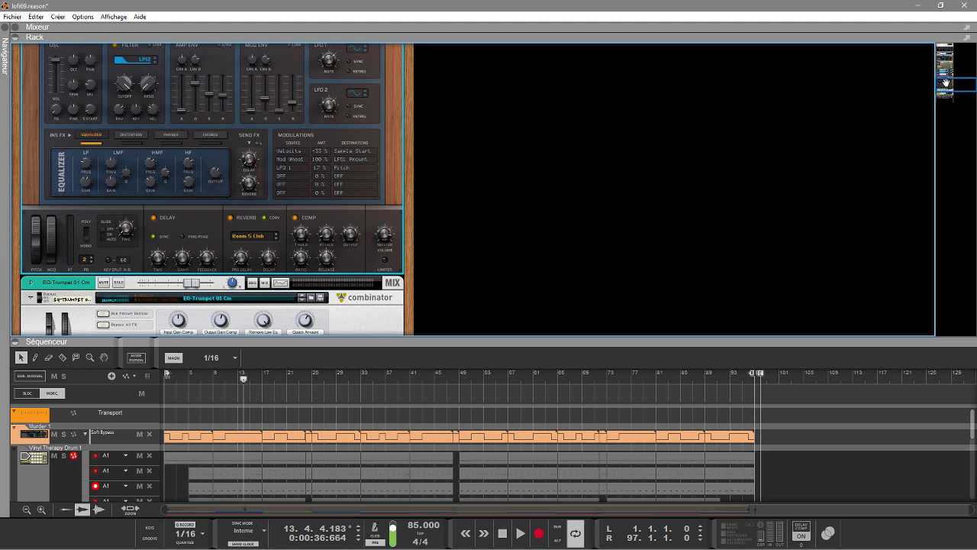
Step: Restart playback from the beginning of the song and jump ahead to about bar 9
left_click(871, 114)
key("KP_0")
key("space")
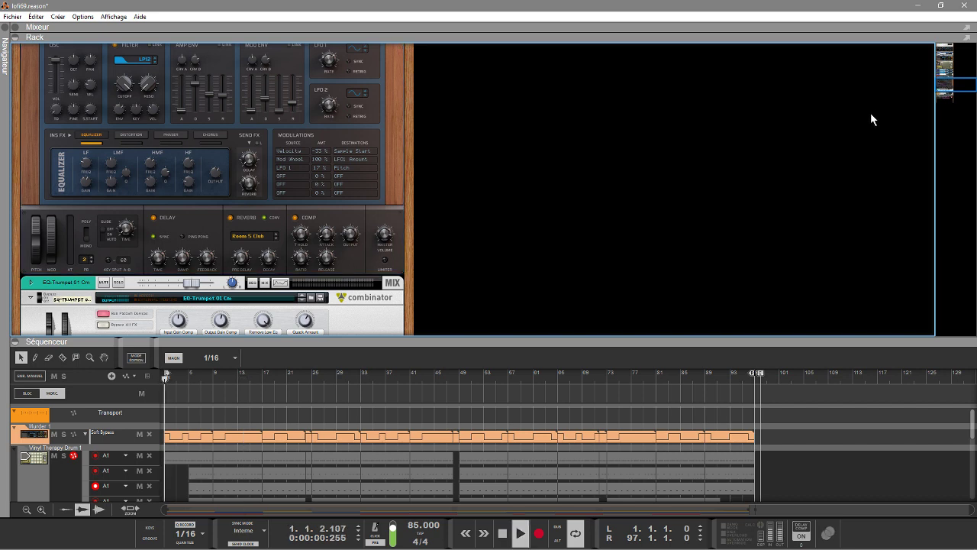
left_click(211, 382)
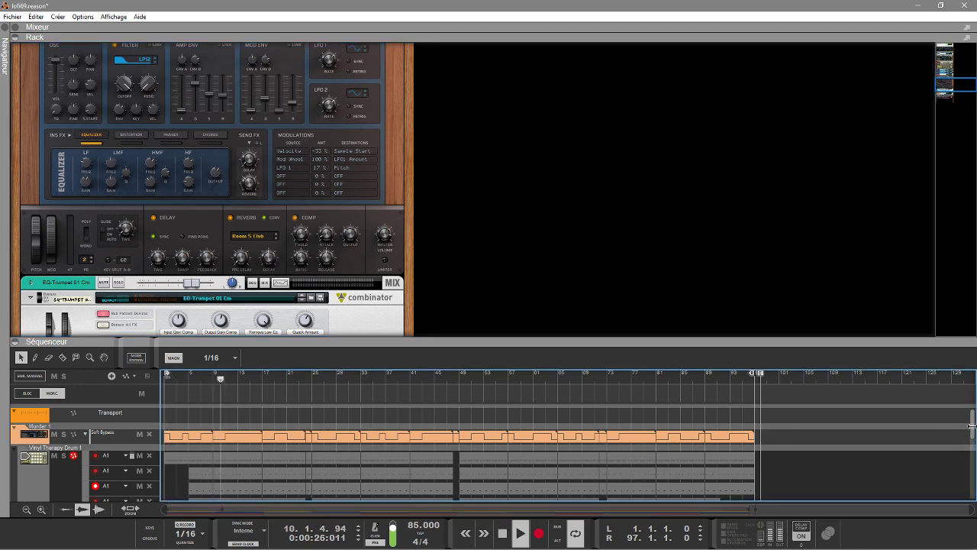
Step: Bring the ID8, Dist Bass and EQ-Trumpet tracks into view in the sequencer while the song plays
scroll(973, 433, "down", 1)
left_click_drag(973, 433, 973, 473)
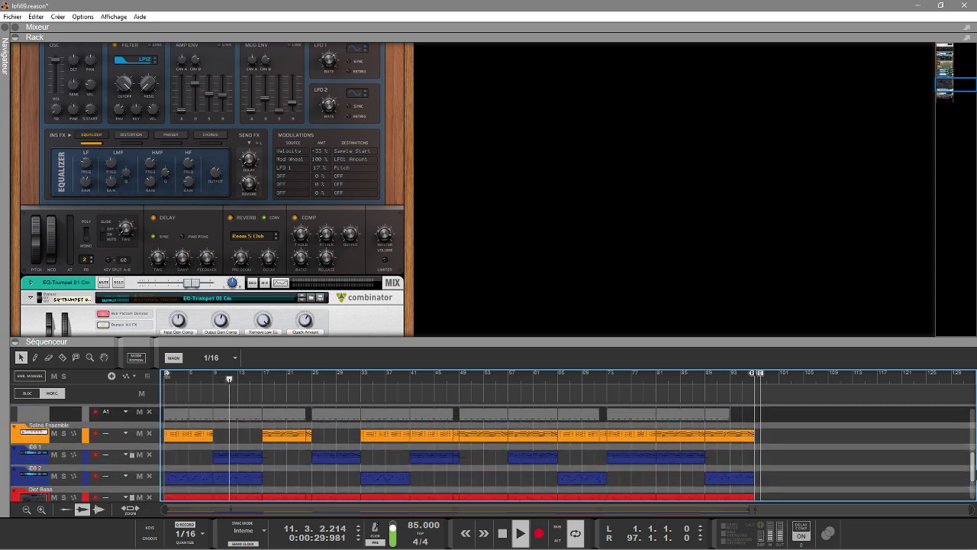
scroll(962, 465, "down", 5)
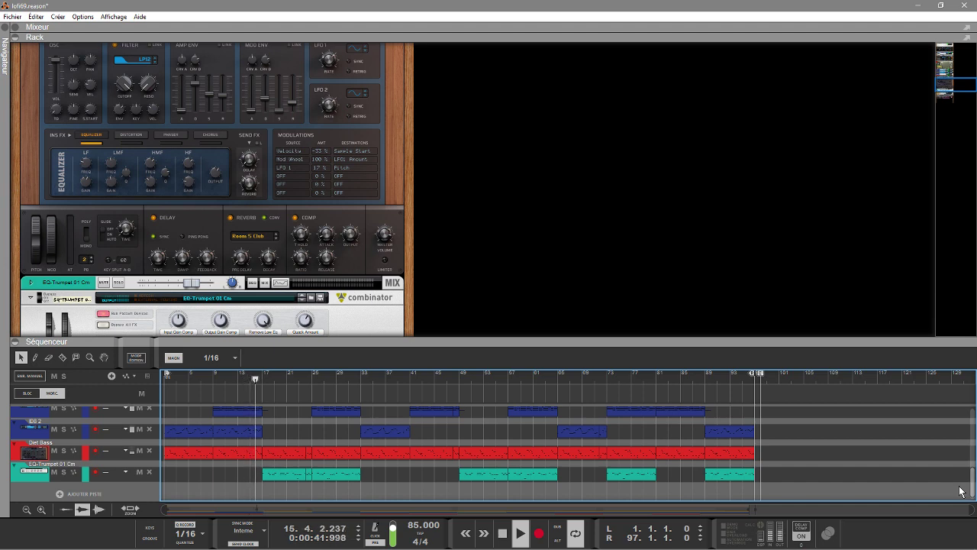
Step: Show the mixer instead of the rack and return the sequencer to its first tracks
left_click(29, 27)
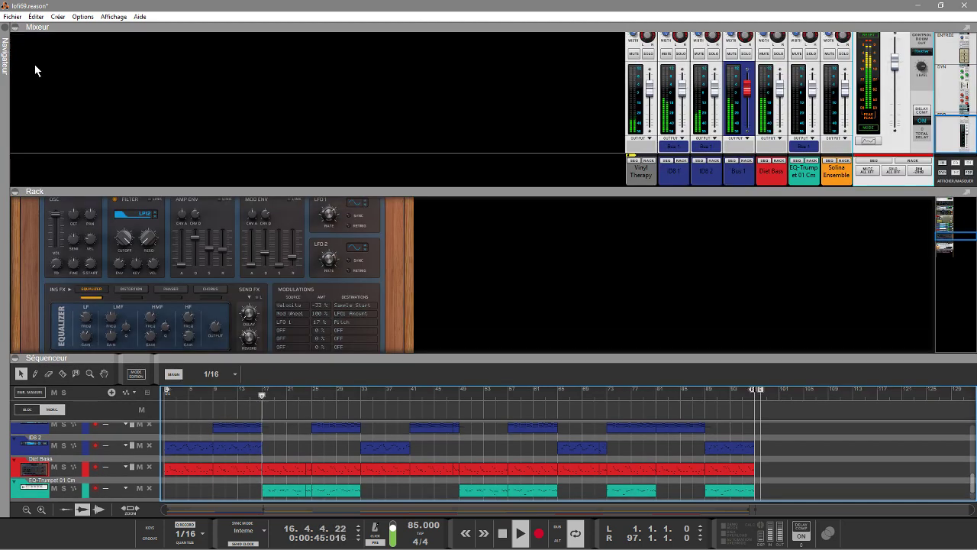
left_click(14, 191)
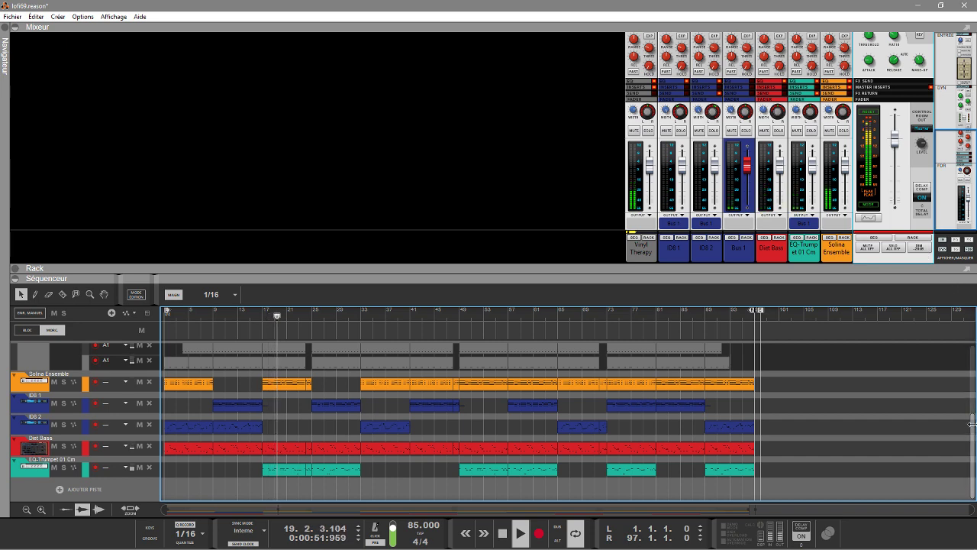
left_click_drag(972, 428, 966, 323)
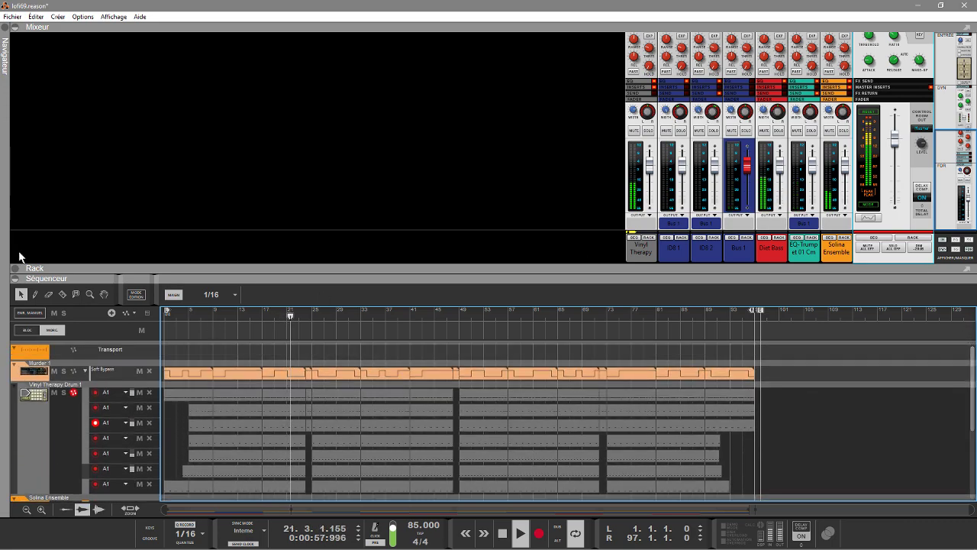
Step: Hide the mixer and the sequencer so that the rack alone fills the workspace
left_click(14, 28)
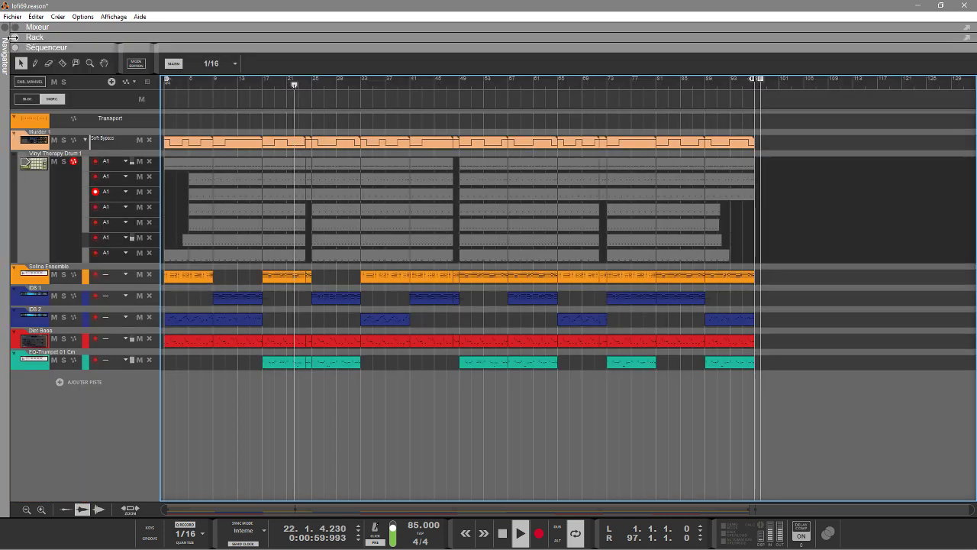
left_click(16, 37)
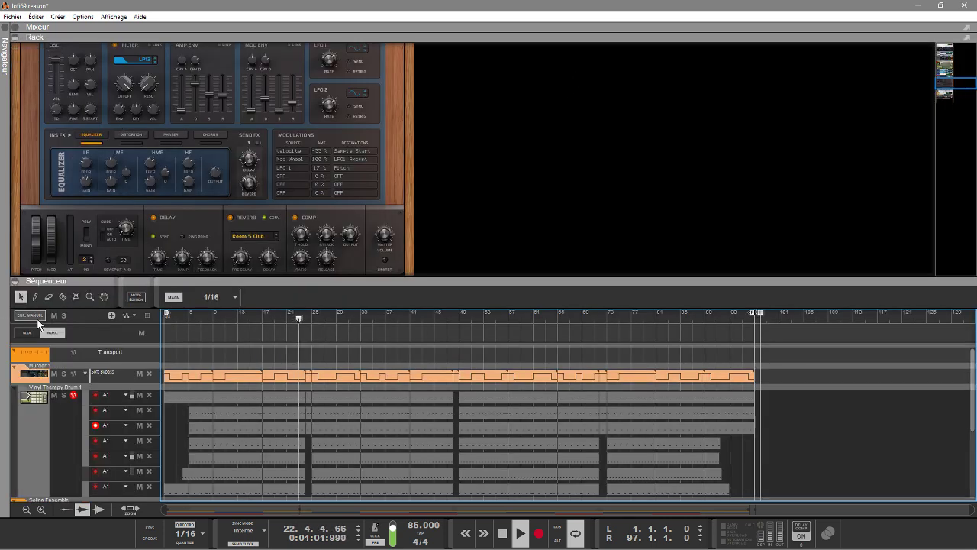
left_click(15, 281)
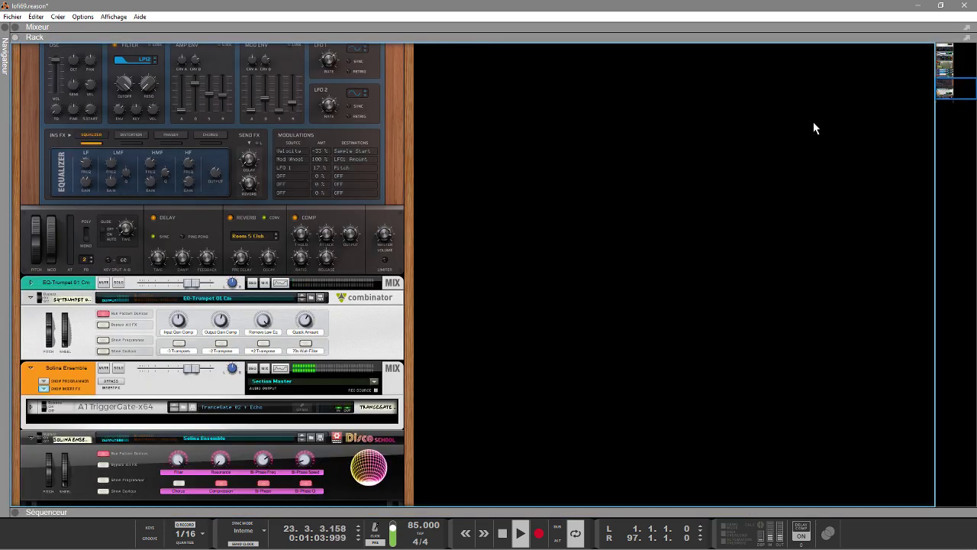
Step: Compare the song with and without the Master Section's insert effects by bypassing them and enabling them again
left_click_drag(955, 93, 954, 57)
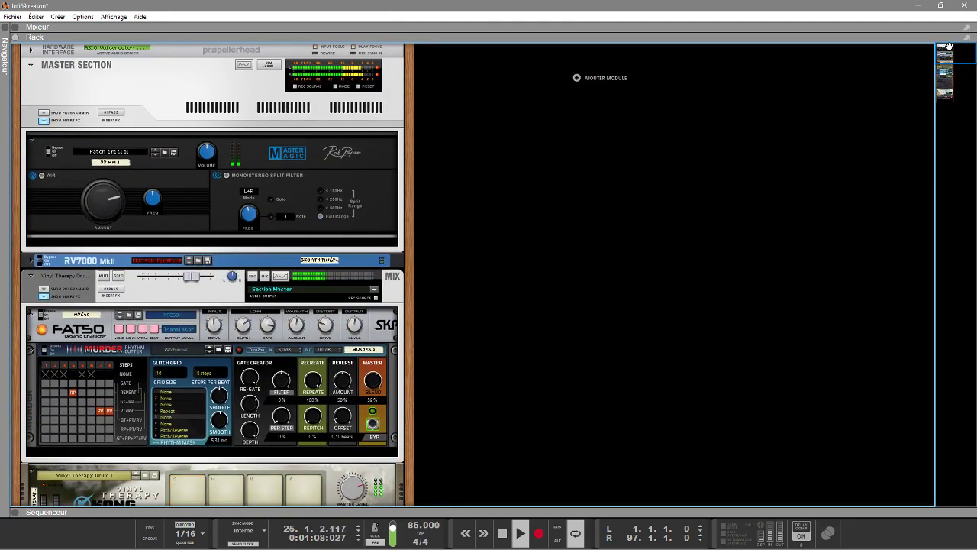
left_click(107, 113)
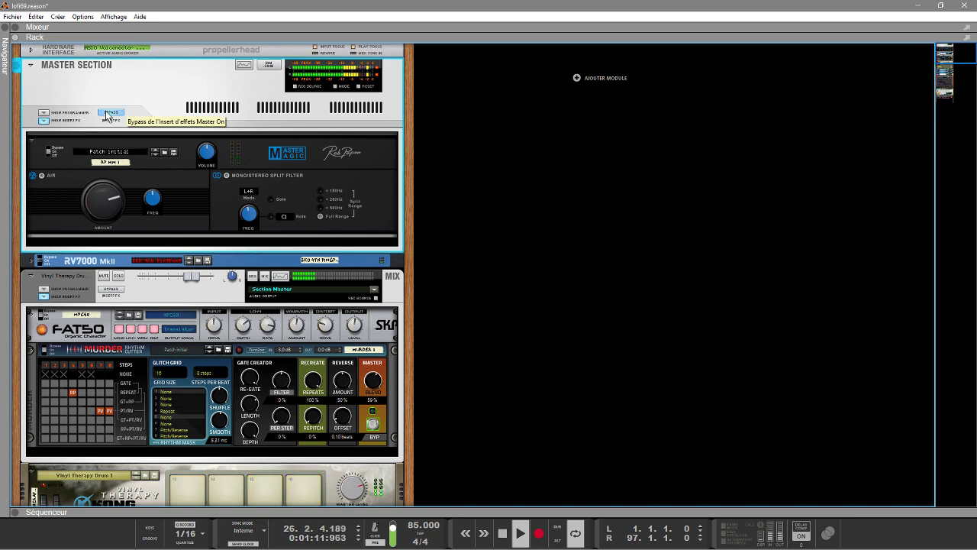
left_click(107, 113)
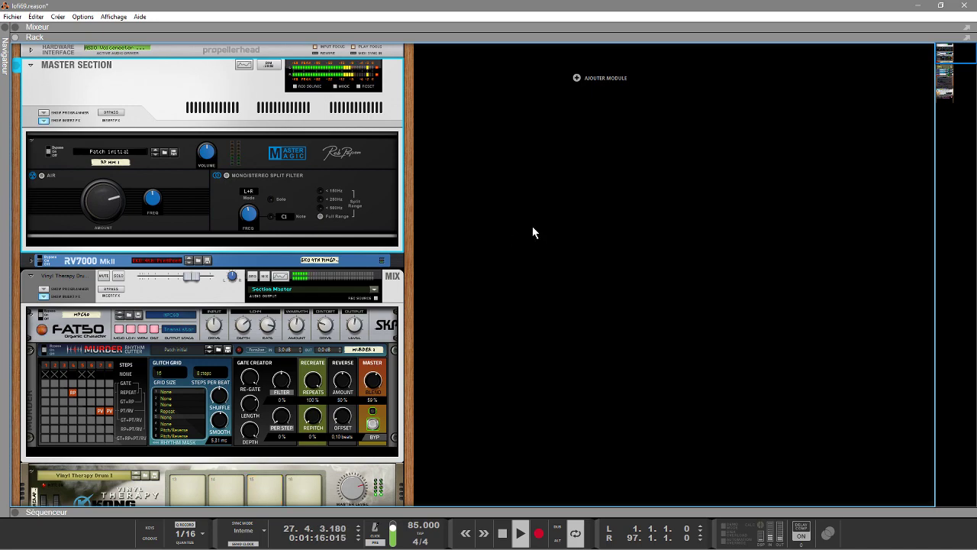
Step: Bring the Dist Bass Luna synth back into view in the rack and stop playback
left_click_drag(943, 52, 959, 82)
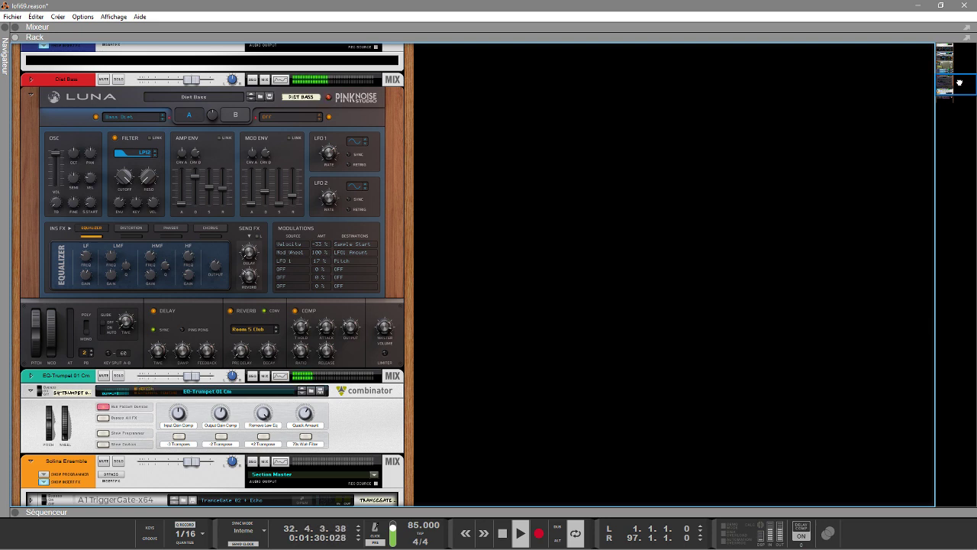
scroll(960, 82, "down", 1)
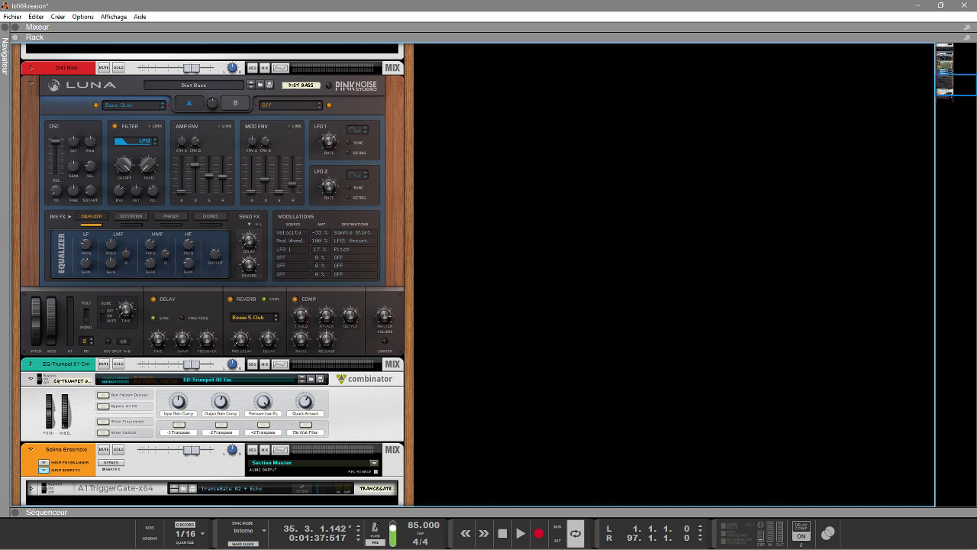
Step: Switch to Chrome and examine the Luna Dual Performance Synth product page, including its screenshots, description and audio examples
mouse_move(749, 549)
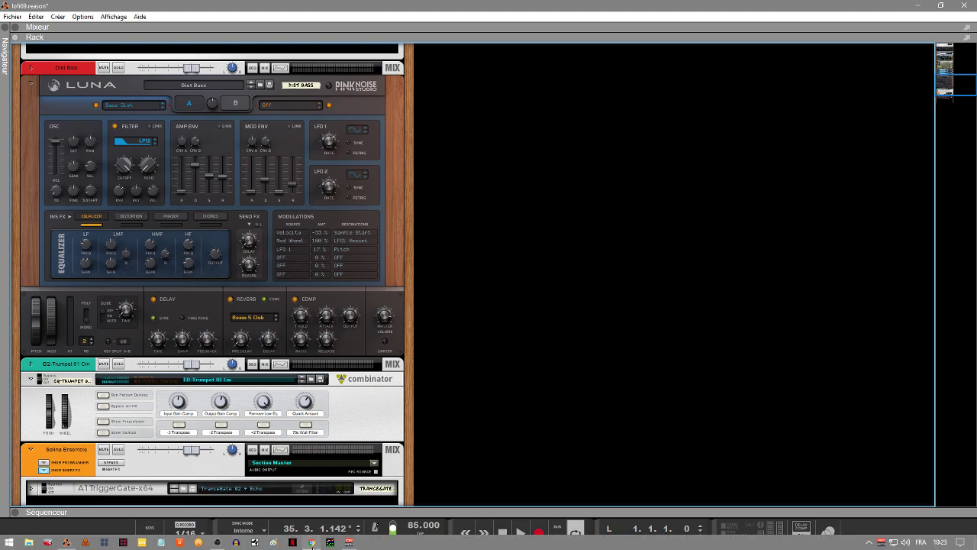
left_click(311, 542)
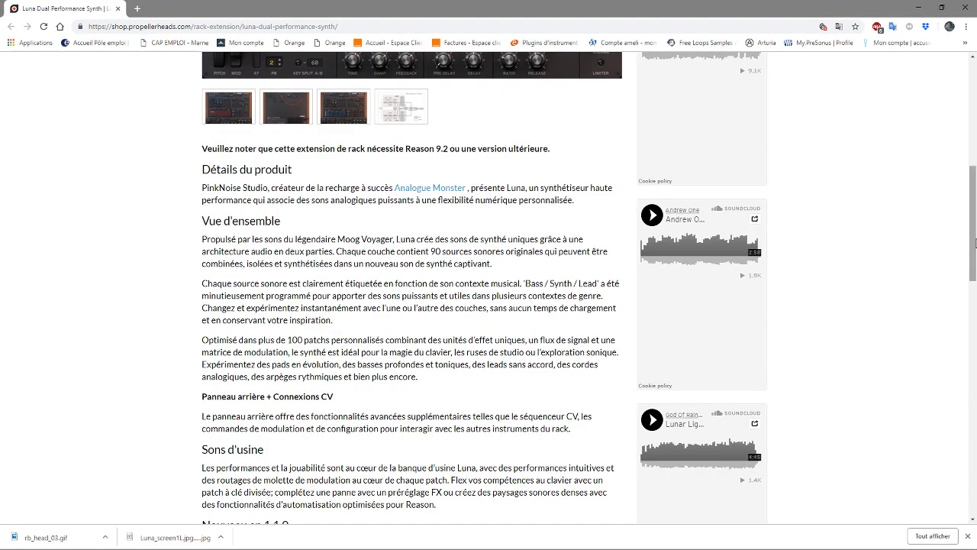
scroll(974, 242, "up", 5)
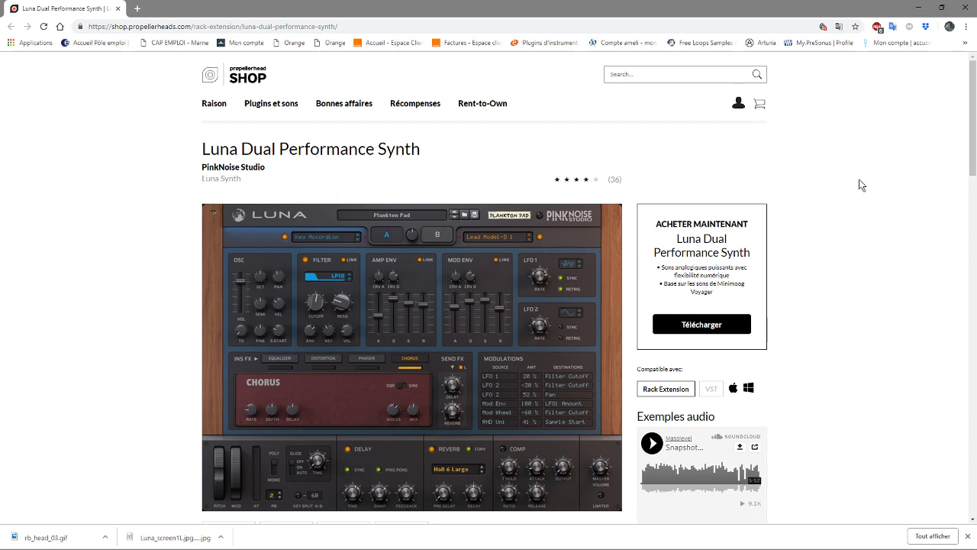
scroll(948, 138, "down", 3)
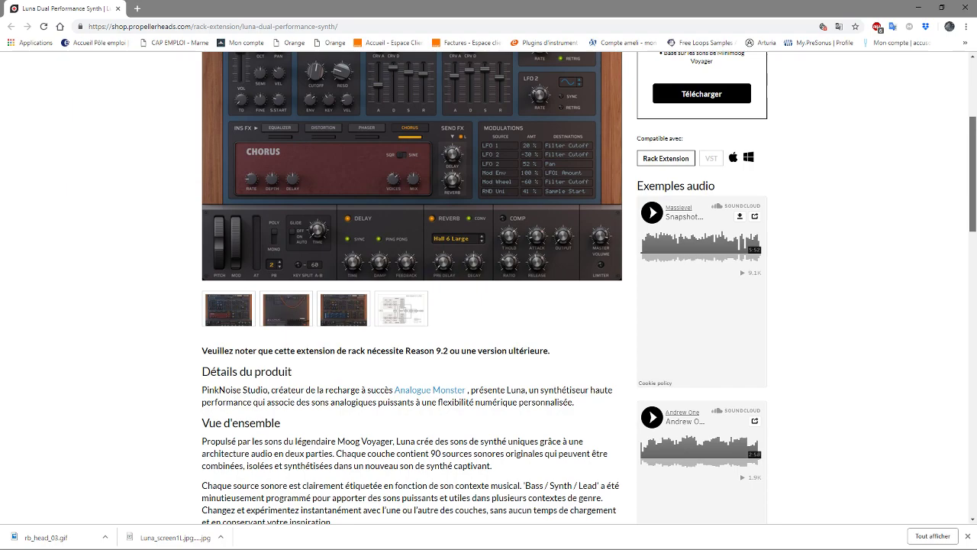
scroll(485, 287, "down", 1)
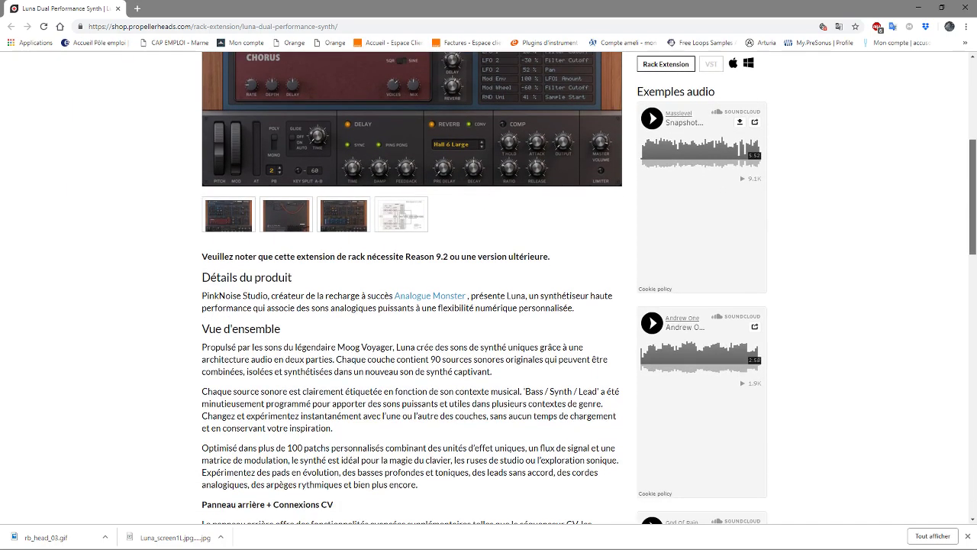
scroll(484, 287, "up", 3)
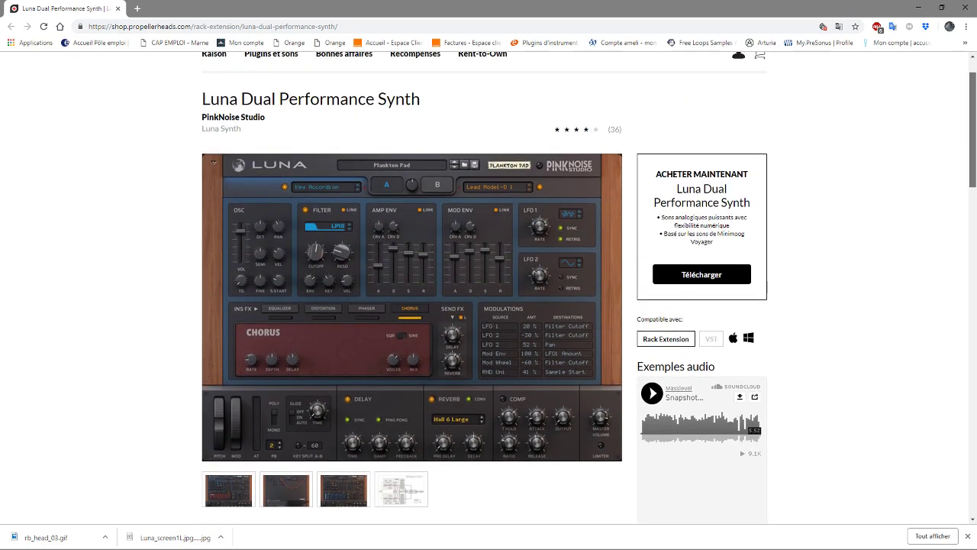
scroll(484, 288, "down", 2)
scroll(484, 288, "down", 1)
scroll(485, 287, "up", 3)
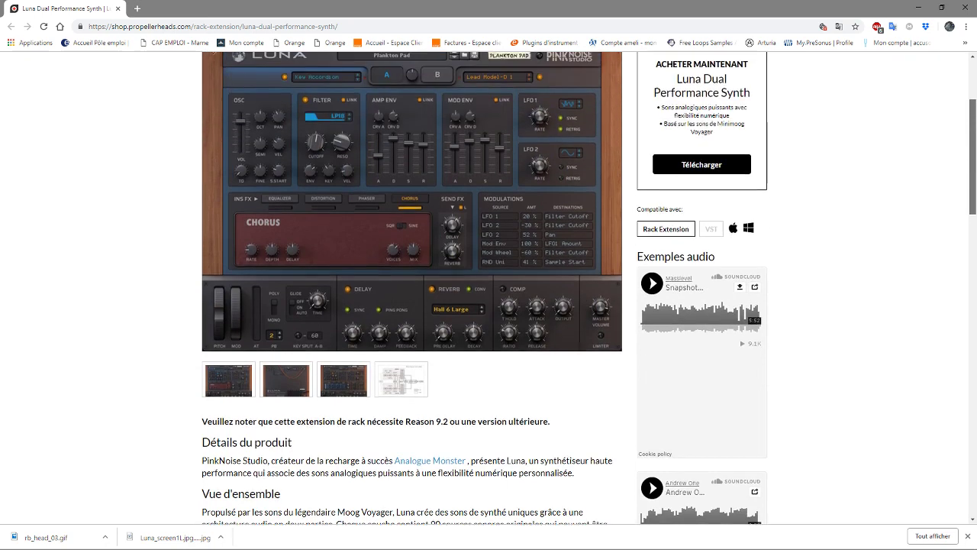